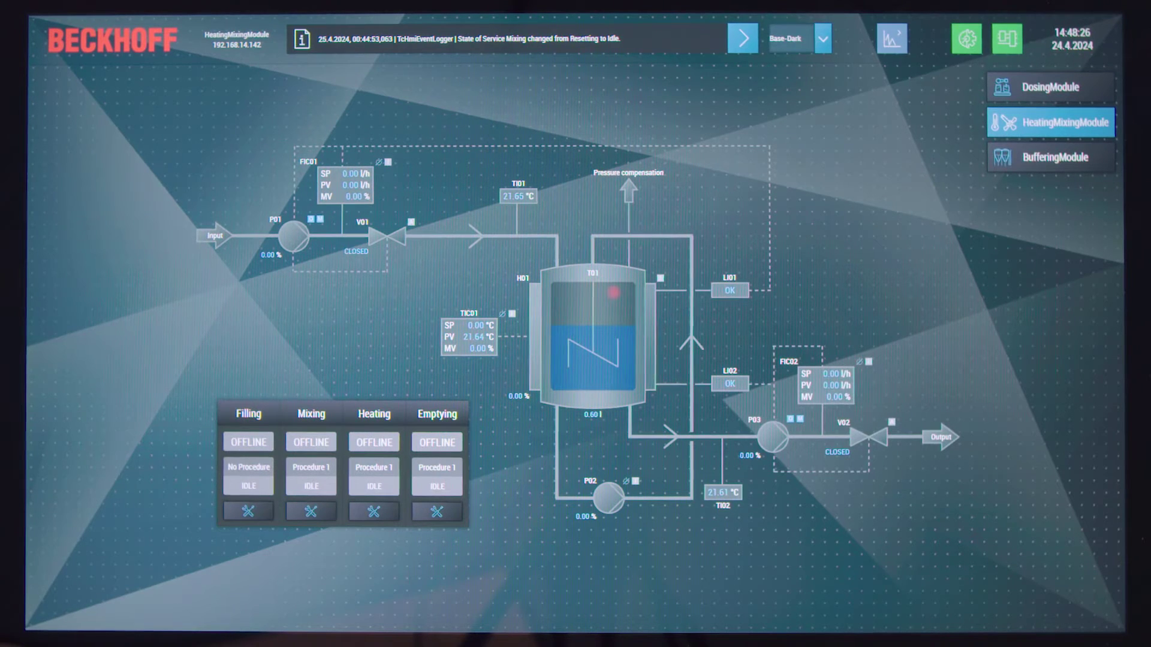
- Run pump P01 forward from its faceplate at roughly 71 % manual RPM
{"action": "left_click", "coordinate": [293, 237]}
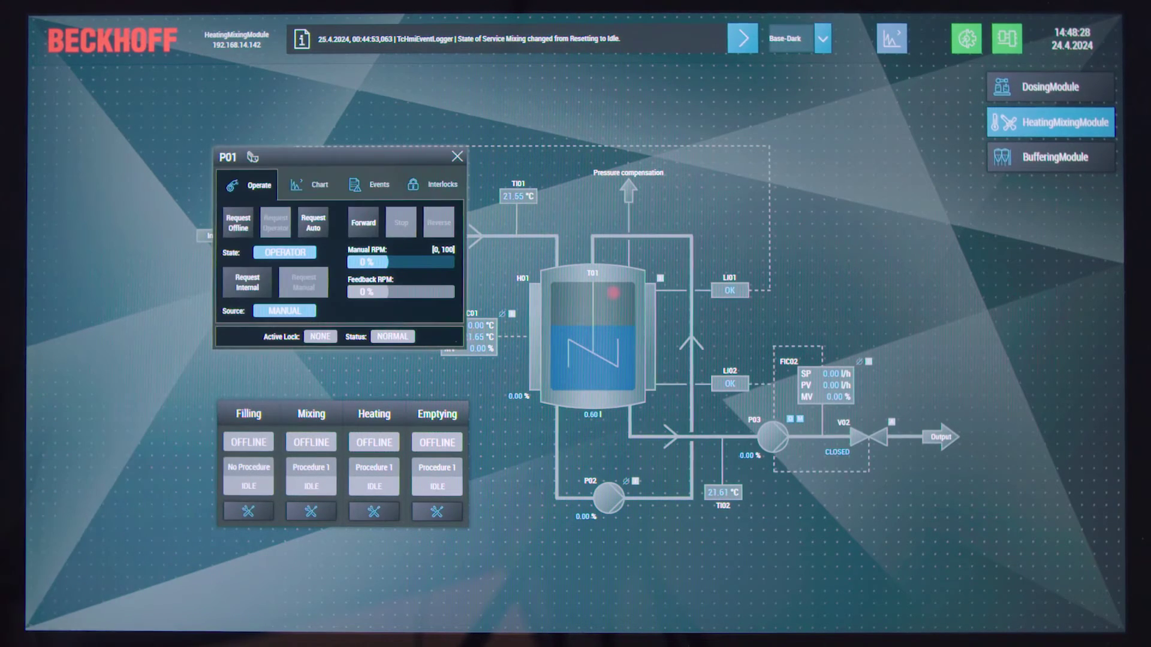
{"action": "left_click", "coordinate": [424, 261]}
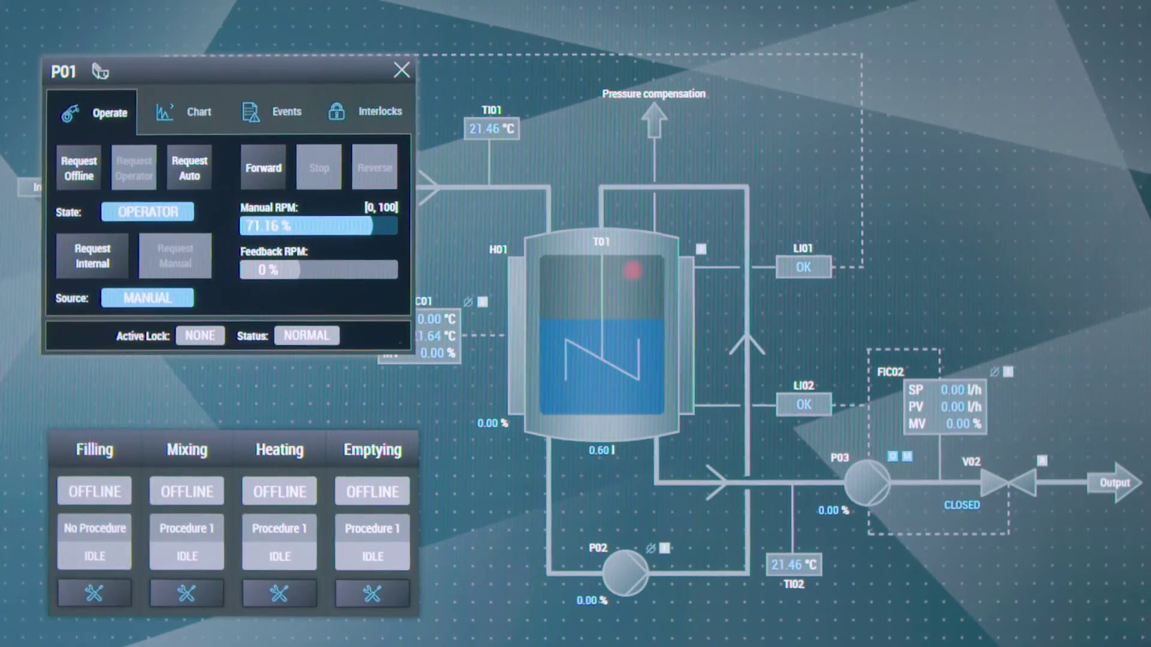
{"action": "left_click", "coordinate": [263, 167]}
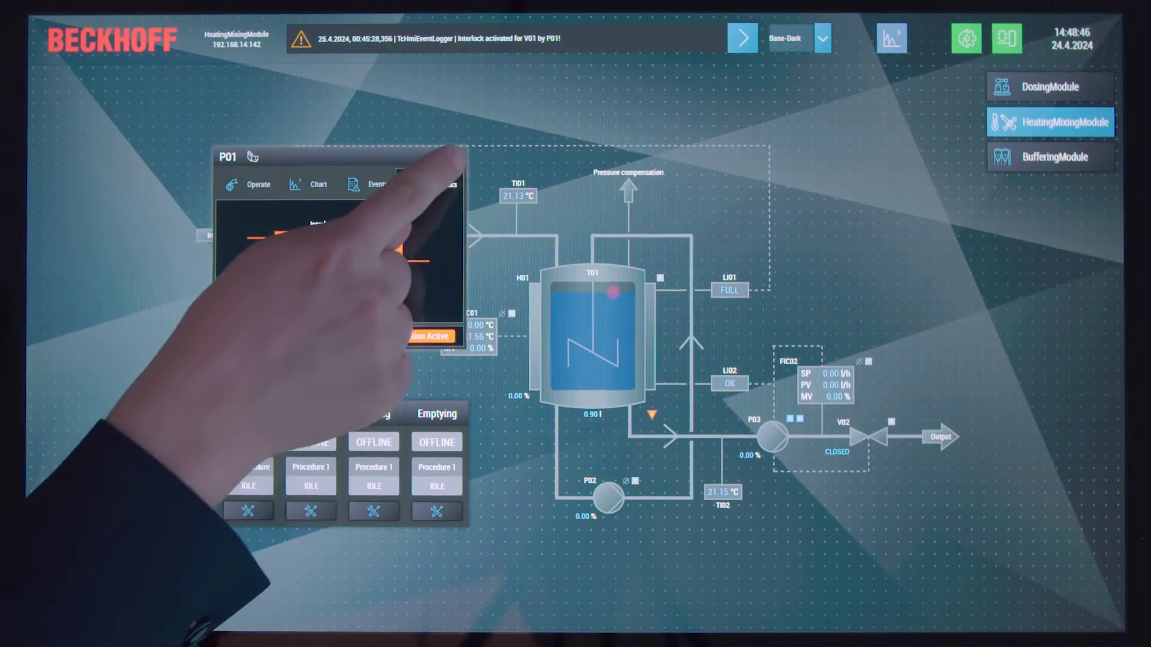
- Close the P01 faceplate to return to the process overview
{"action": "left_click", "coordinate": [458, 156]}
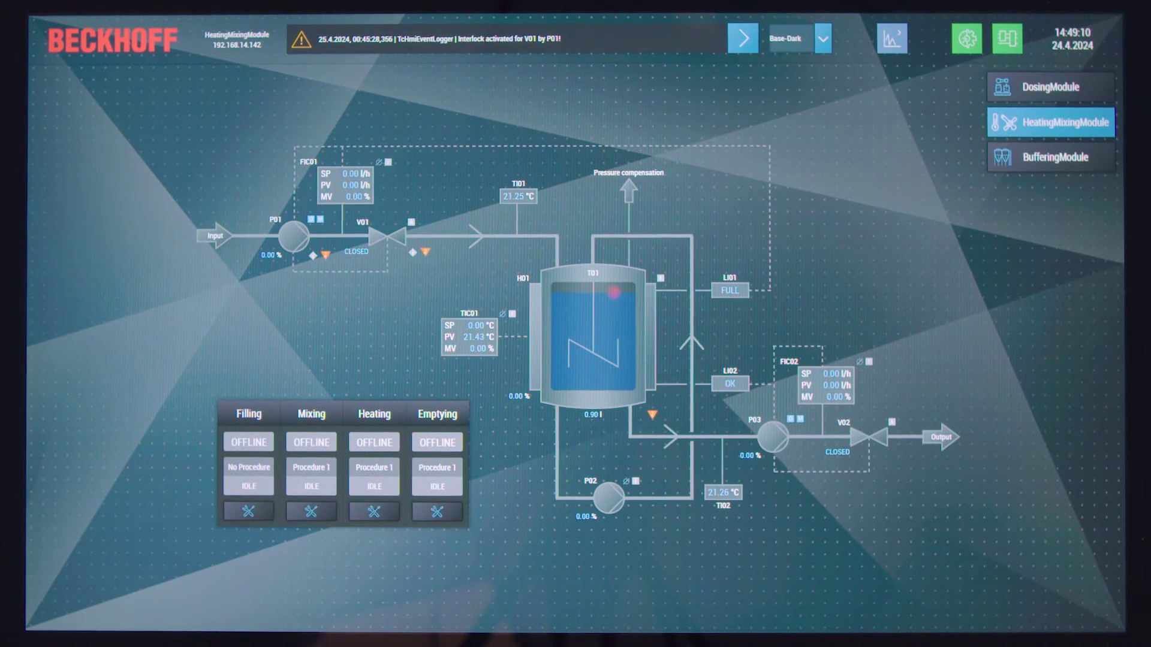
- Activate Continous_Mixing on the Mixing service in OPERATOR mode, then close its dialog
{"action": "left_click", "coordinate": [311, 512]}
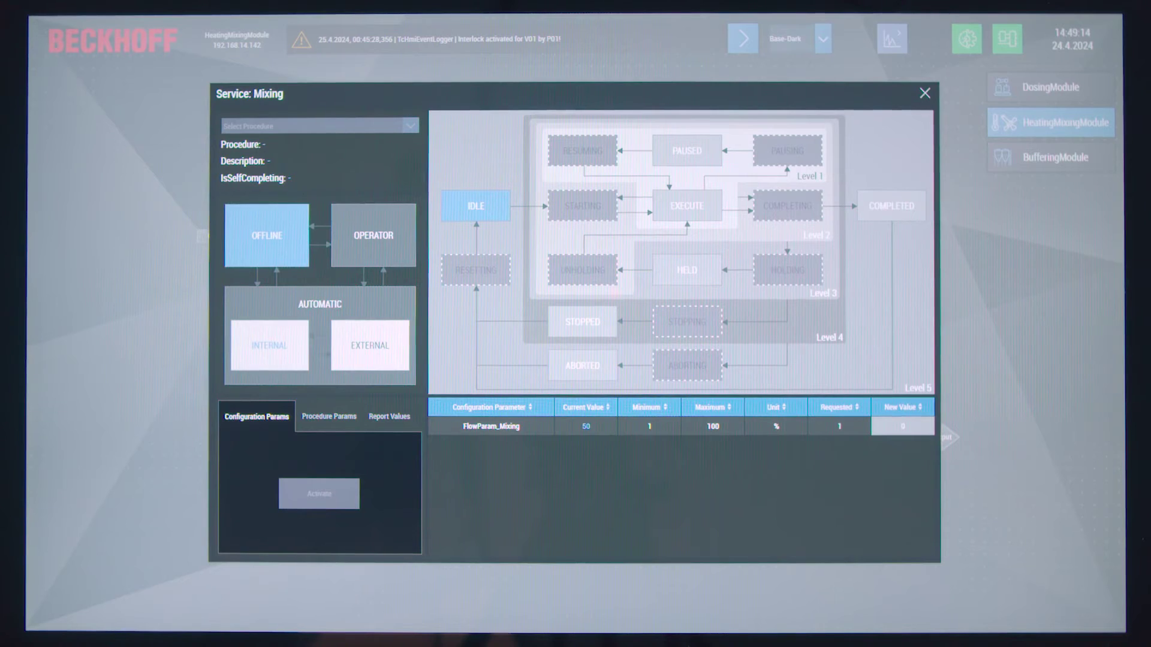
{"action": "left_click", "coordinate": [373, 235]}
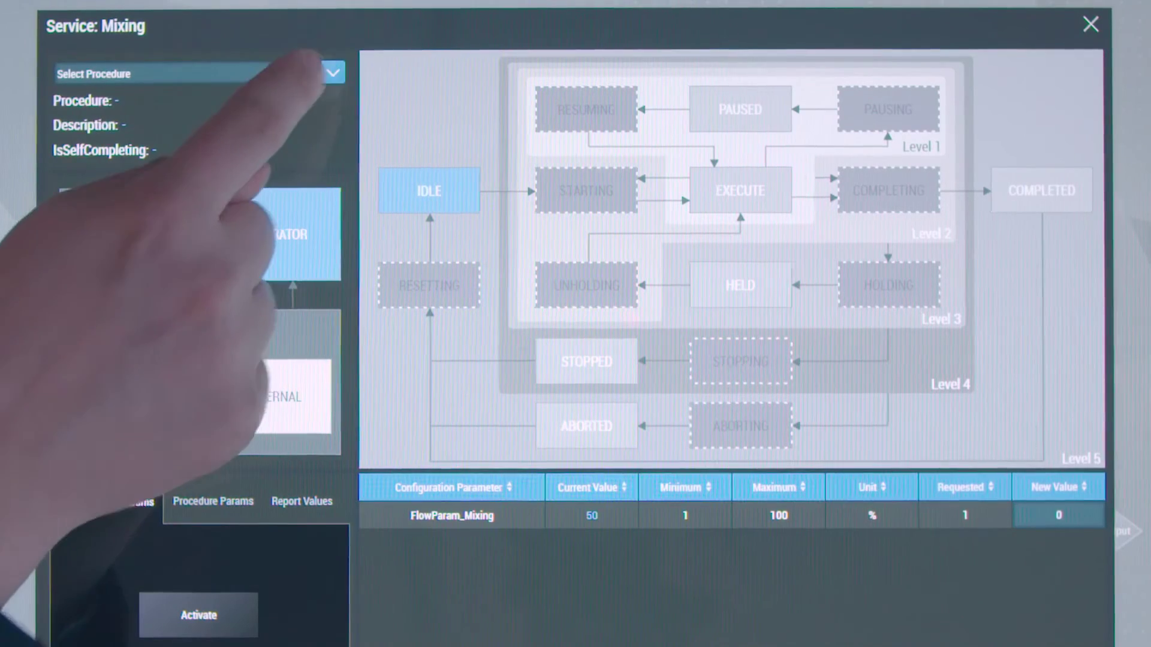
{"action": "left_click", "coordinate": [406, 125]}
{"action": "left_click", "coordinate": [105, 100]}
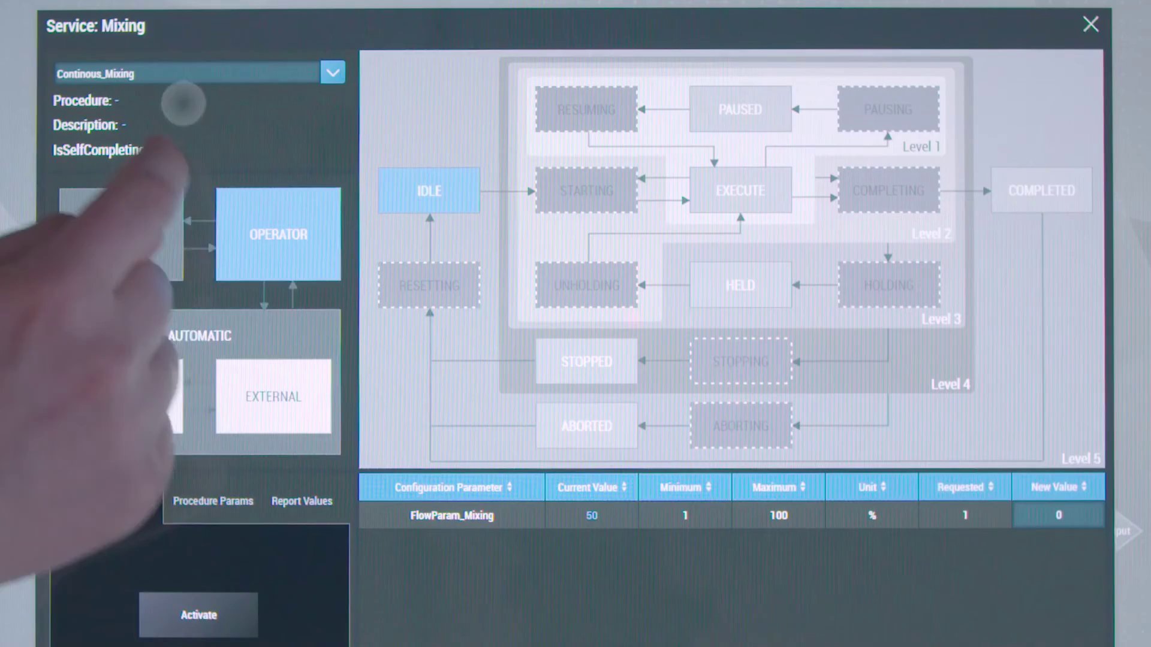
{"action": "left_click", "coordinate": [580, 193]}
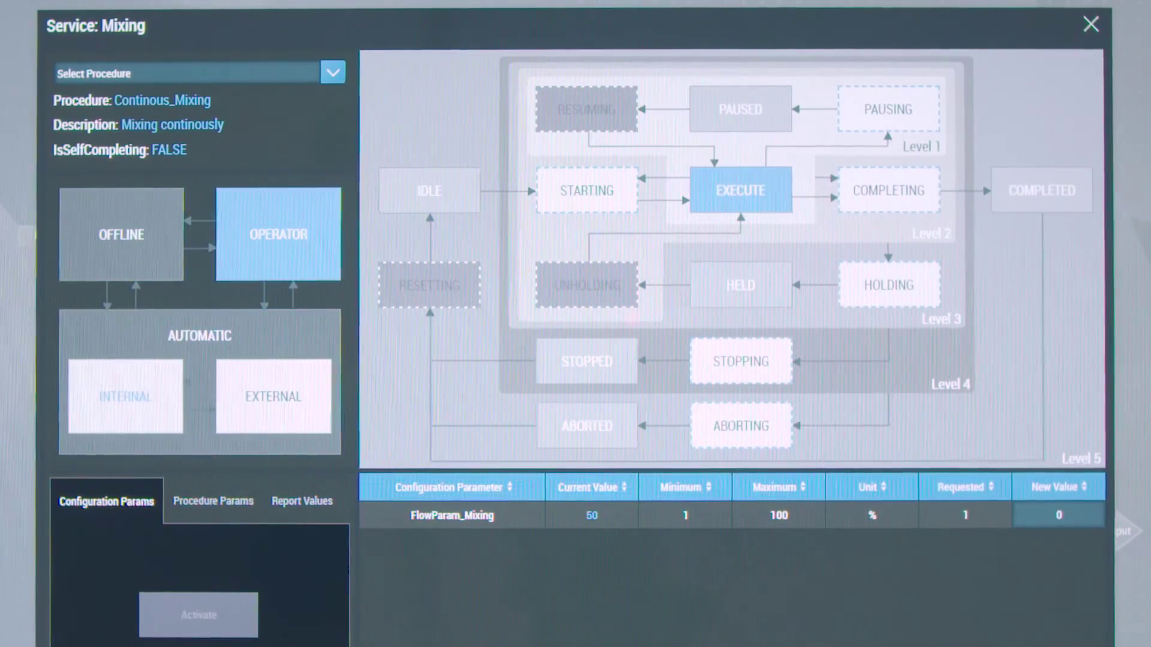
{"action": "left_click", "coordinate": [1091, 24]}
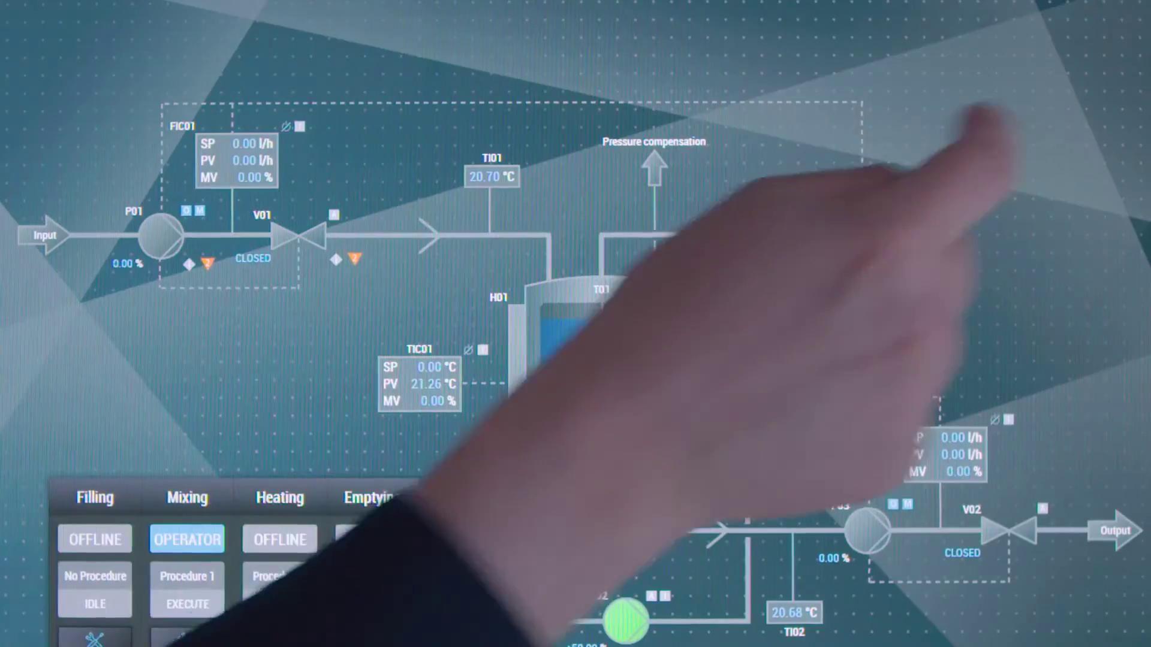